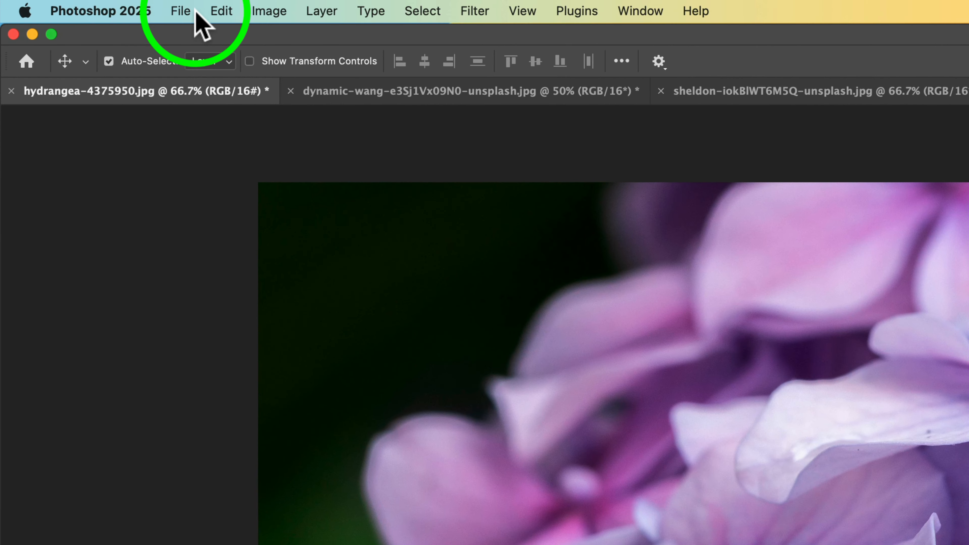
Open the hydrangea photo in Nik 7 Color Efex and enable conversion to a smart object.
click(187, 10)
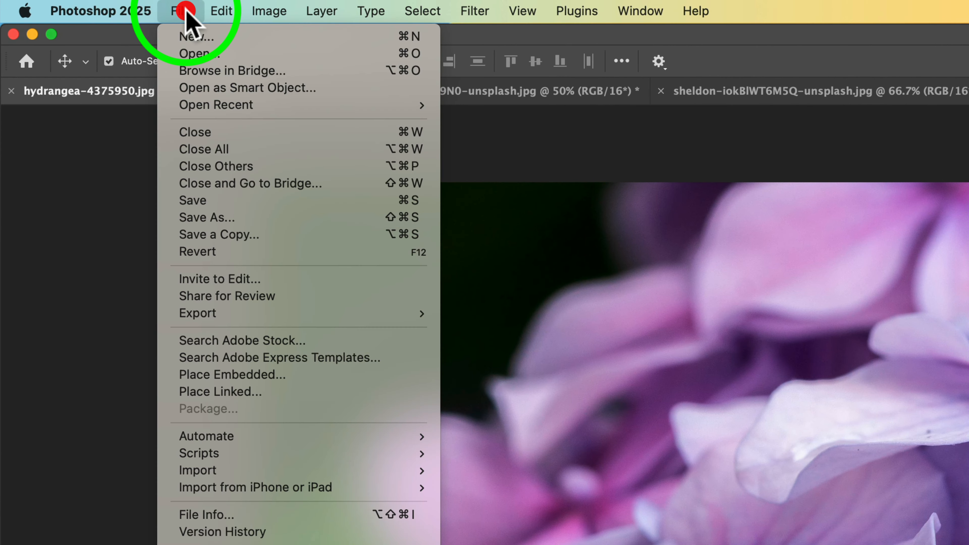
mouse_move(391, 436)
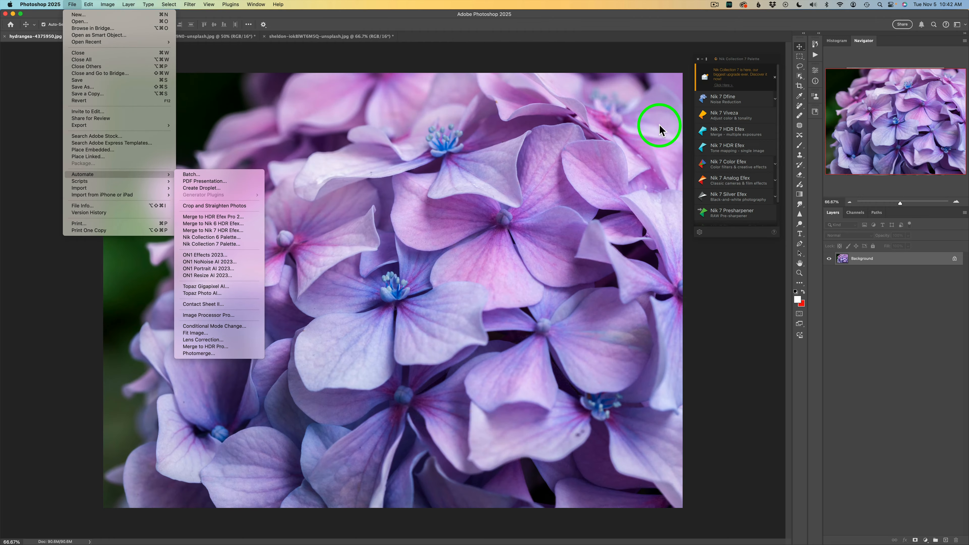
click(737, 322)
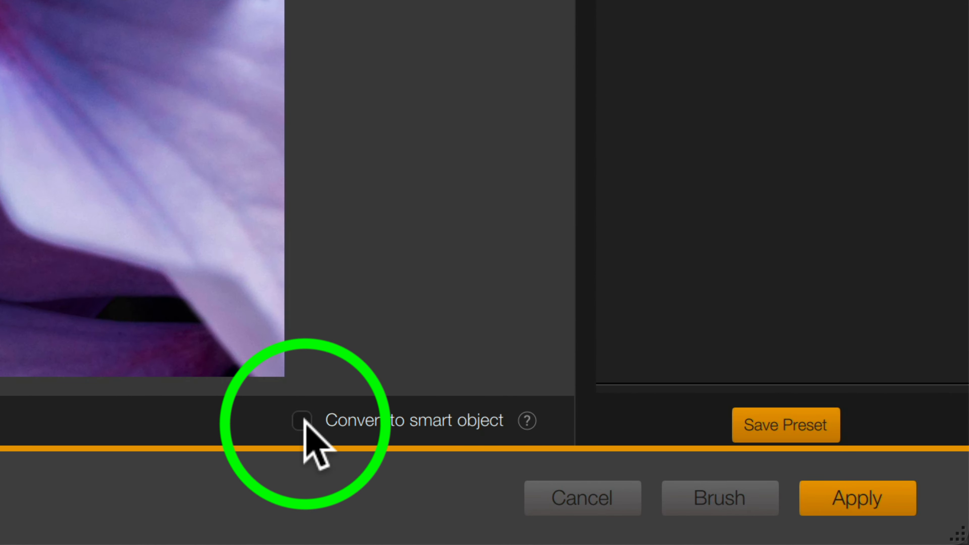
click(302, 420)
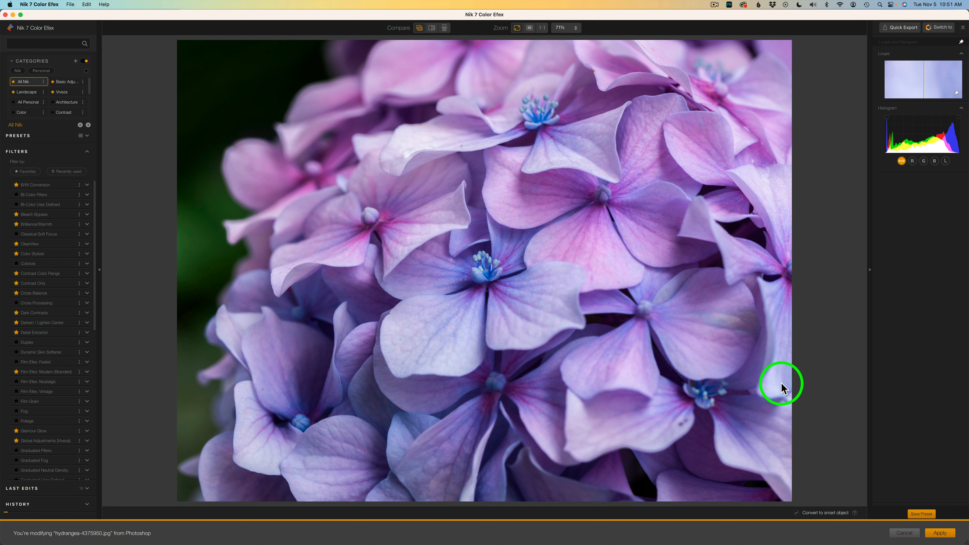
Search the filters for "vignette", add the Vignette: Blur filter and compare the photo with it off and on.
scroll(71, 269, down, 2)
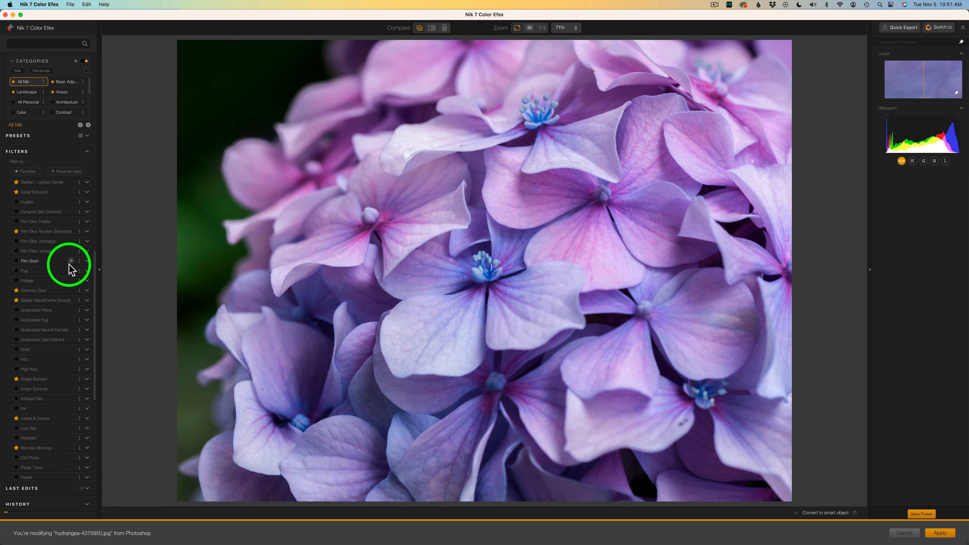
scroll(72, 269, up, 2)
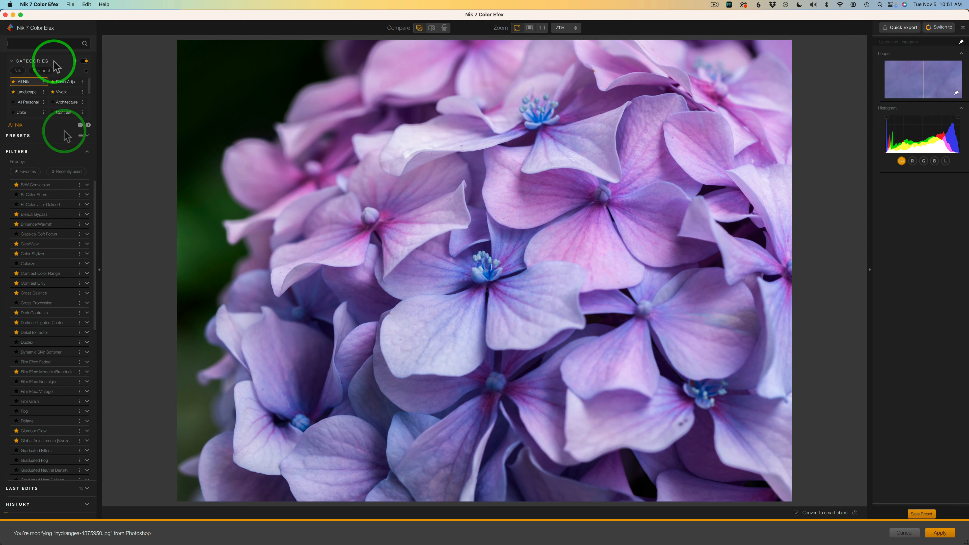
click(22, 48)
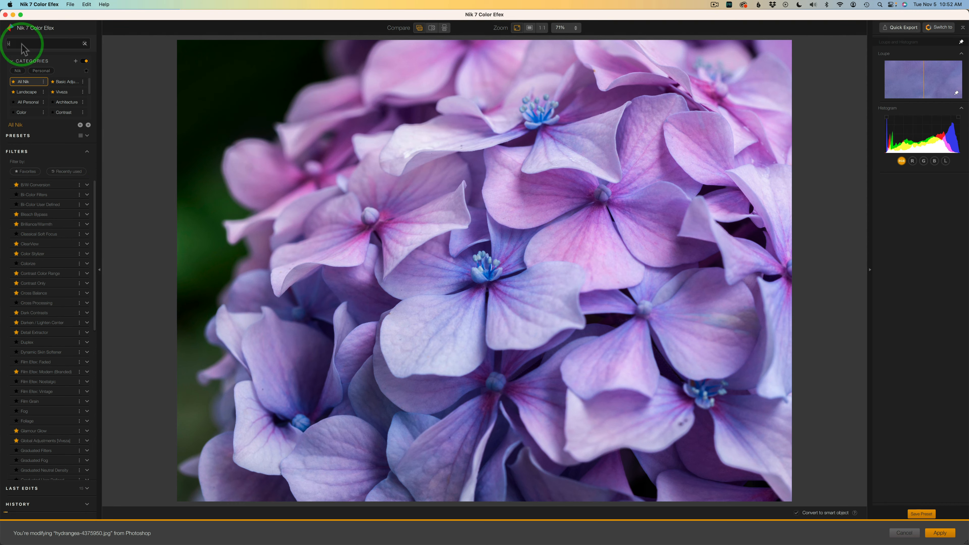
text(vignette)
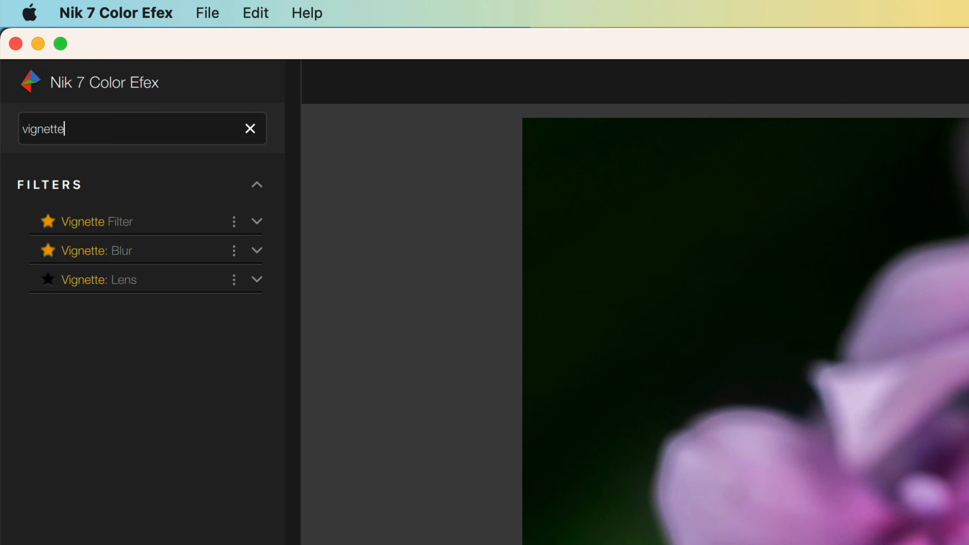
mouse_move(115, 230)
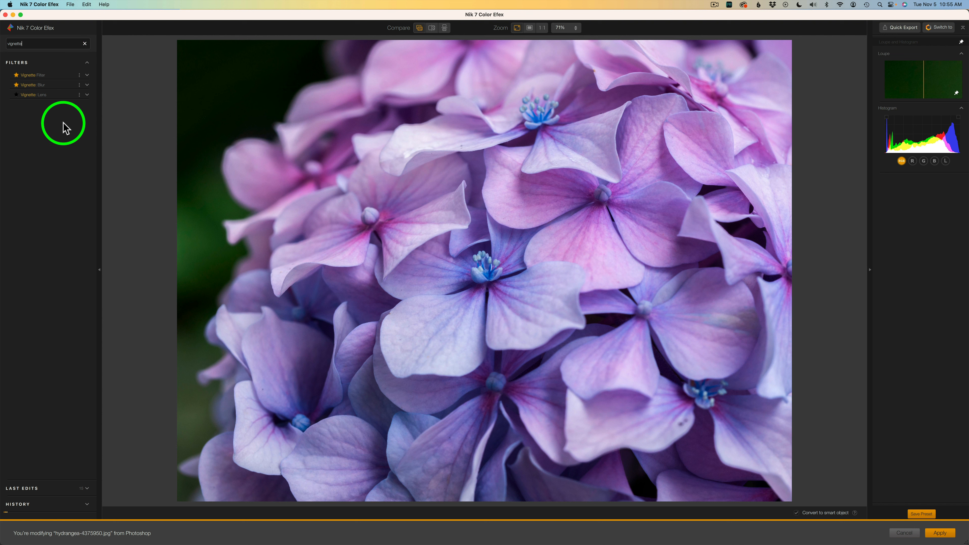
click(56, 85)
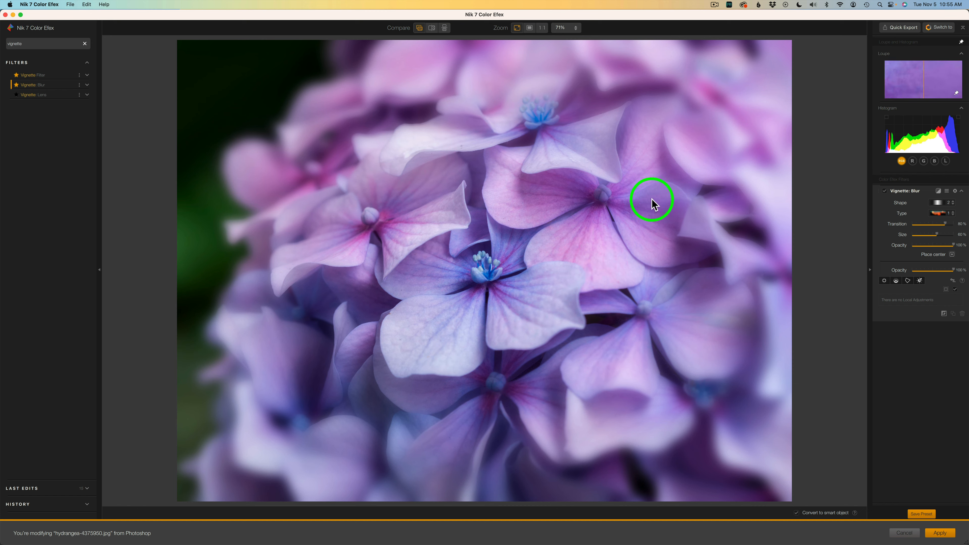
click(885, 192)
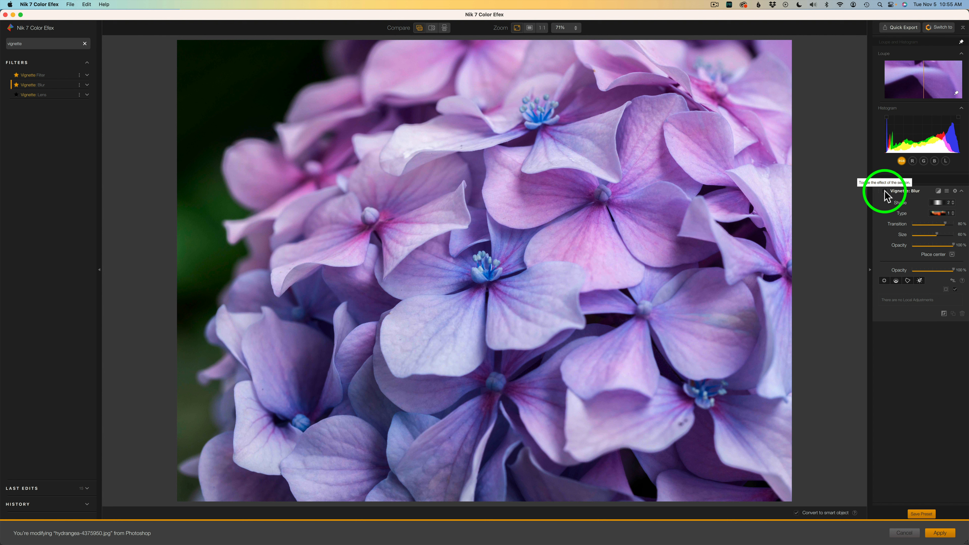
click(885, 191)
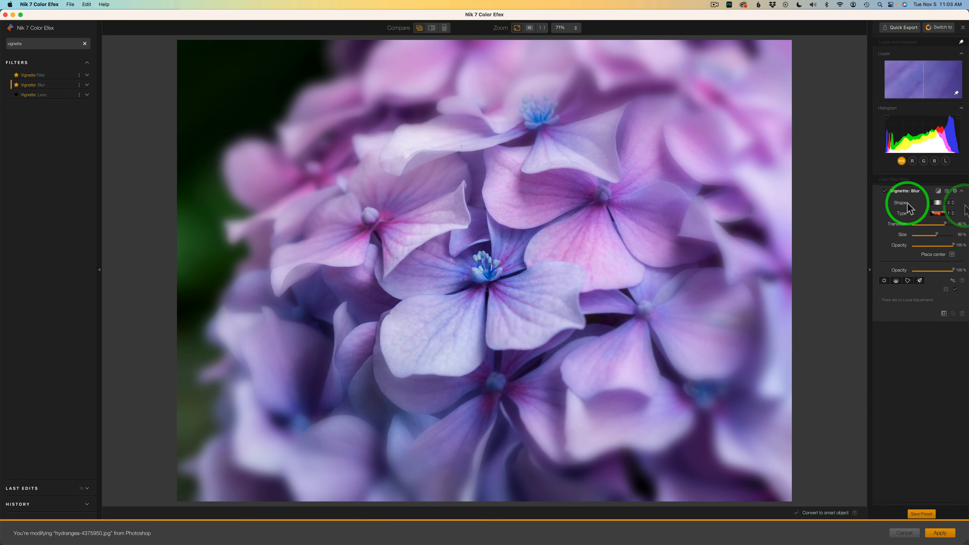
Set the Vignette: Blur filter to shape 1 and type 1, with size 77% and transition 71%.
click(953, 203)
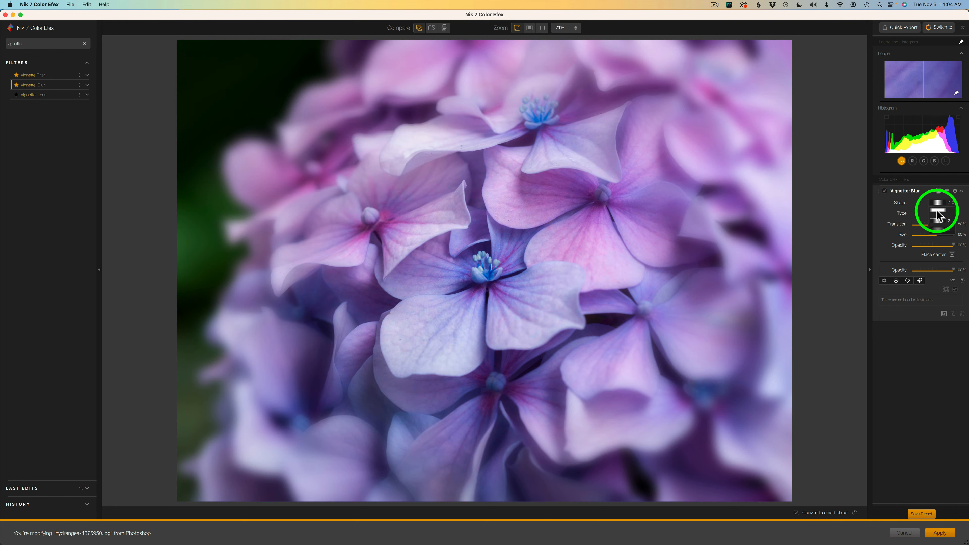
click(939, 224)
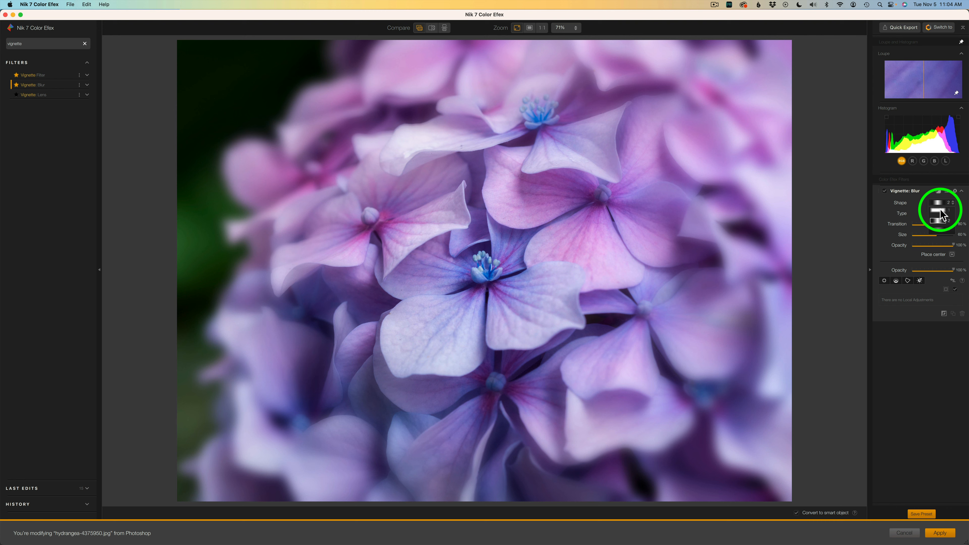
click(941, 210)
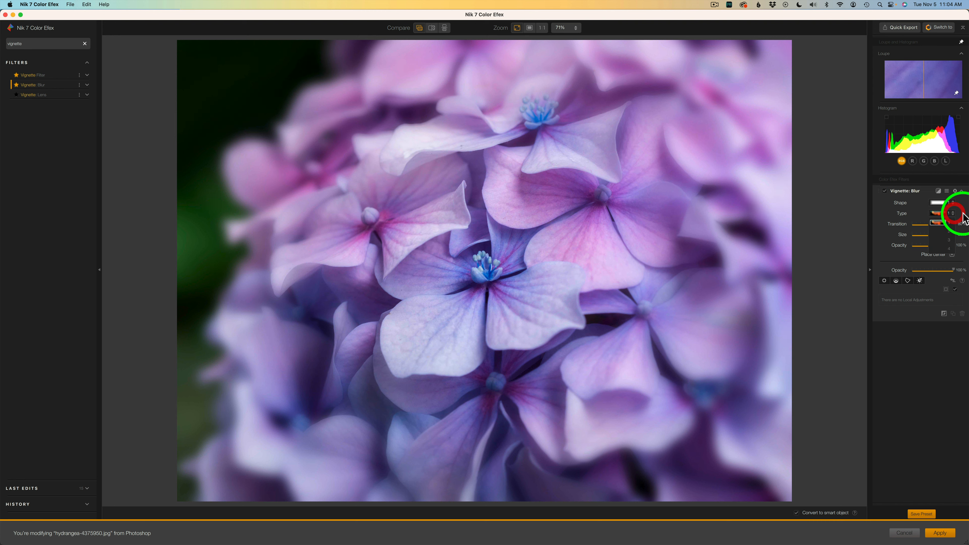
click(950, 214)
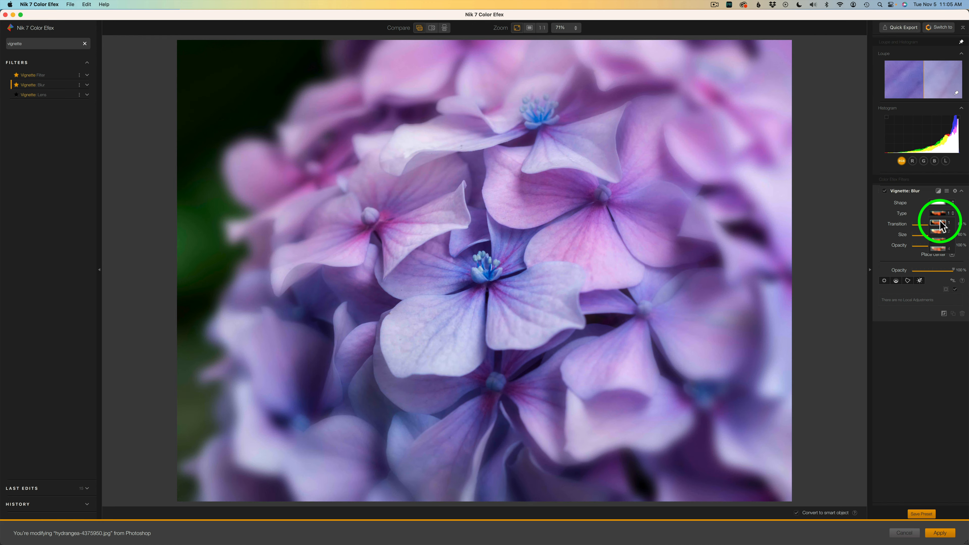
click(940, 223)
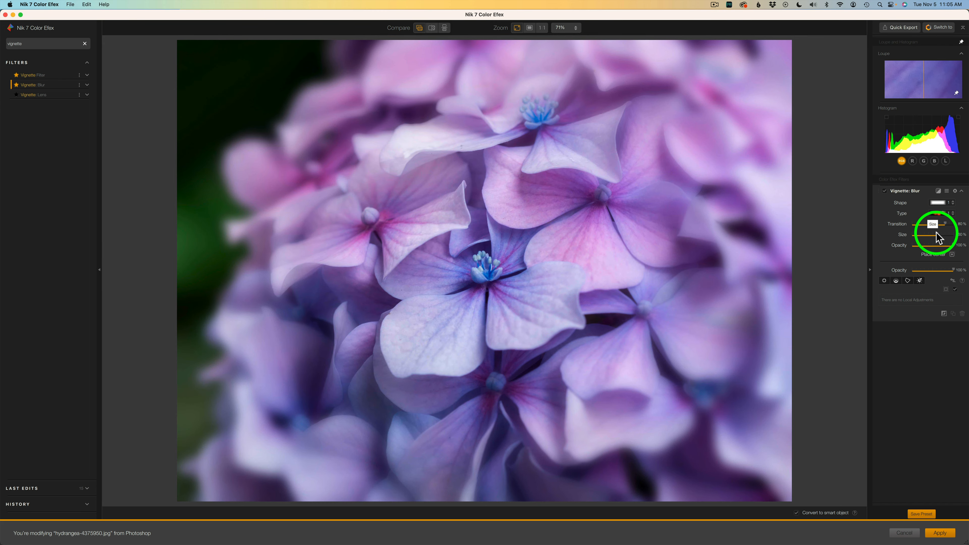
mouse_move(940, 238)
mouse_down()
mouse_move(915, 237)
mouse_move(945, 235)
mouse_move(935, 246)
mouse_move(924, 242)
mouse_move(966, 250)
mouse_move(946, 223)
mouse_up()
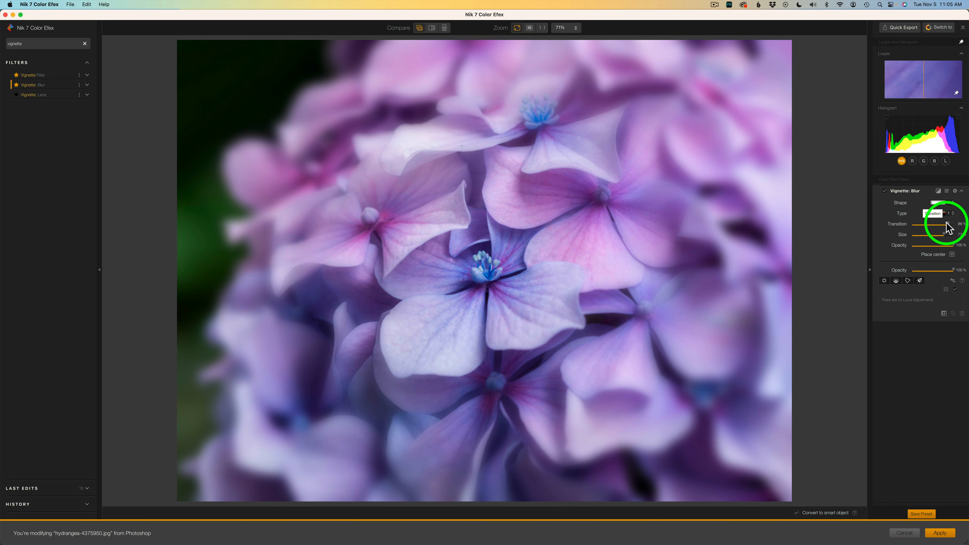
mouse_move(949, 228)
mouse_down()
mouse_move(887, 225)
mouse_move(943, 232)
mouse_up()
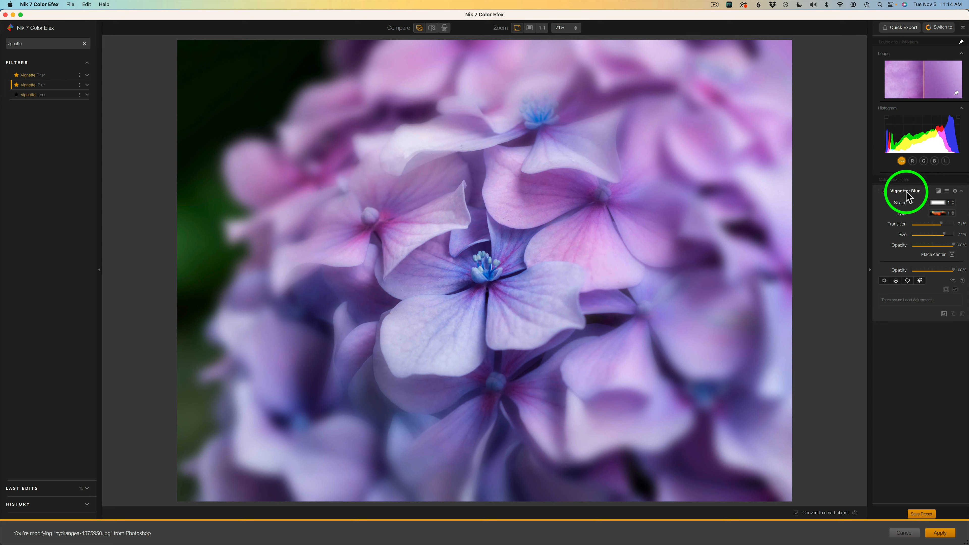
Compare the hydrangea photo before and after the Vignette: Blur effect.
click(885, 191)
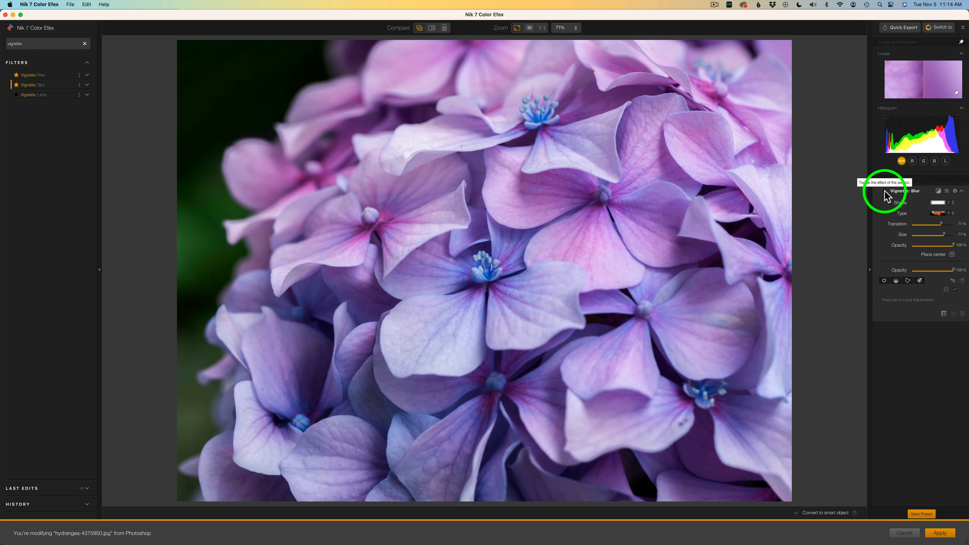
click(885, 190)
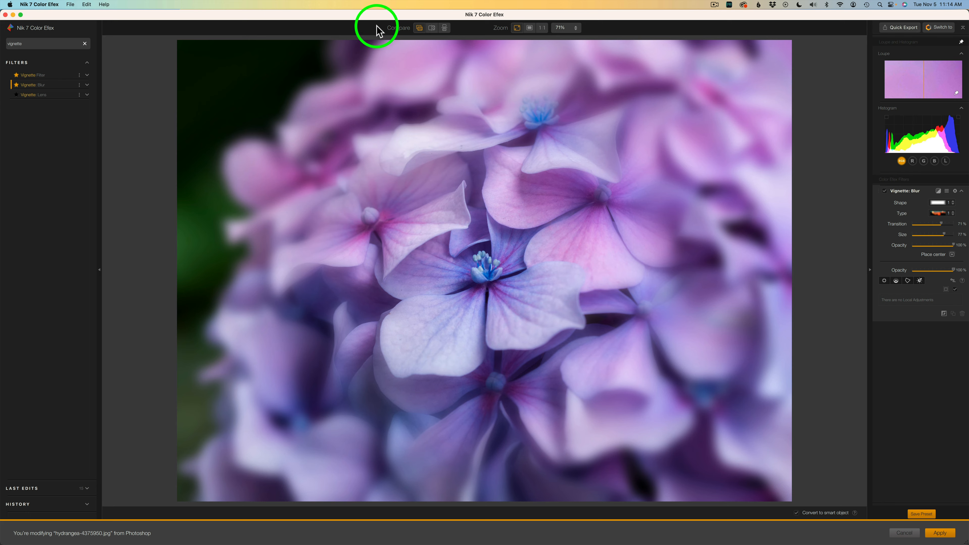
click(420, 27)
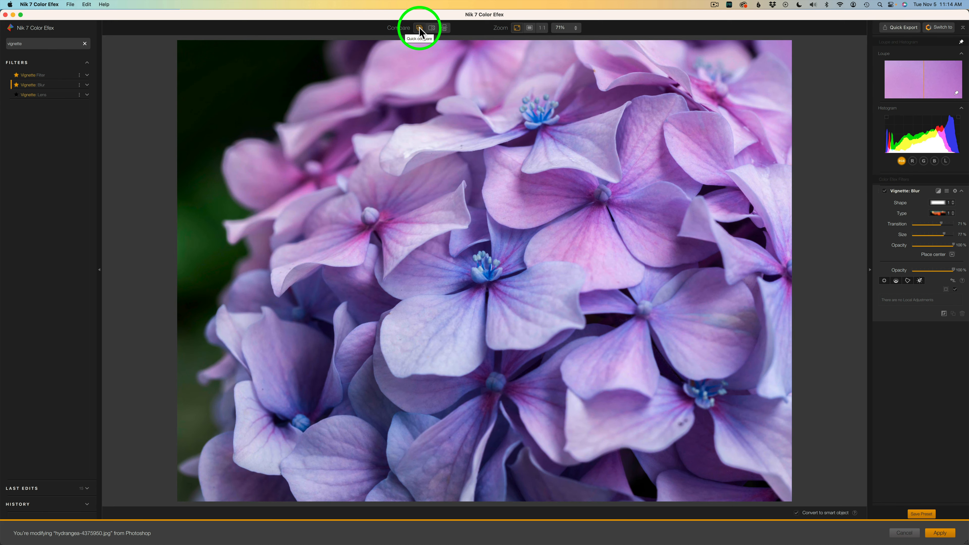
click(420, 27)
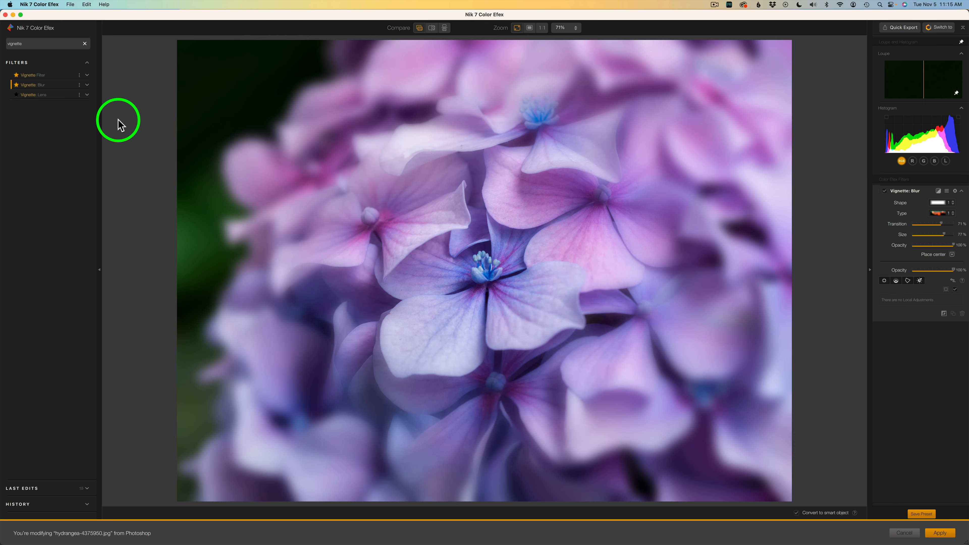
Clear the filter search and apply the Vignette: Blur effect to the hydrangea photo in Photoshop.
click(85, 44)
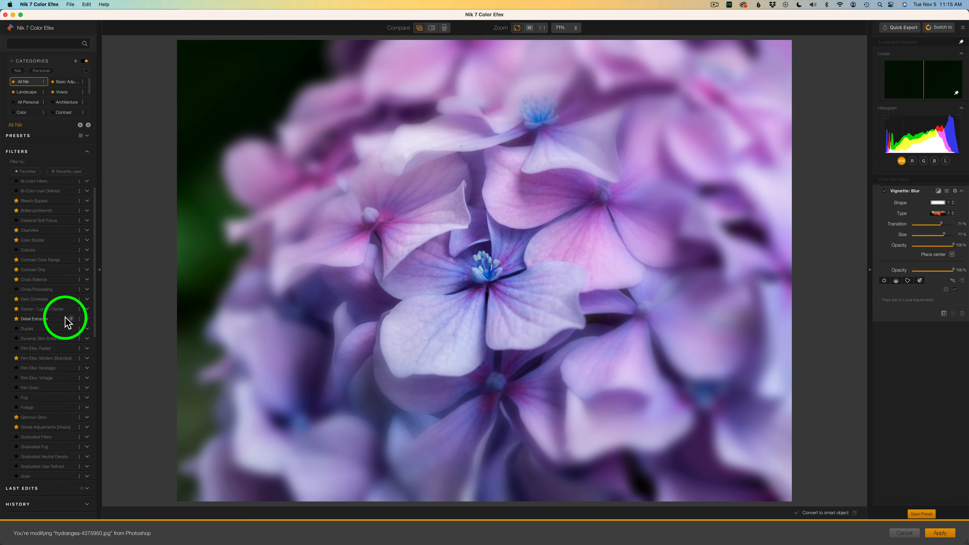
scroll(66, 322, down, 1)
scroll(67, 324, up, 2)
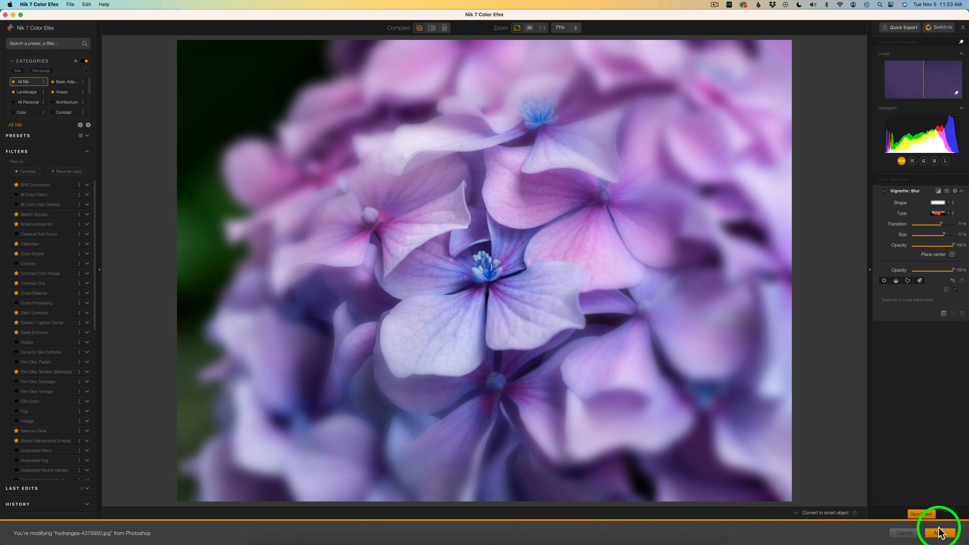
click(946, 533)
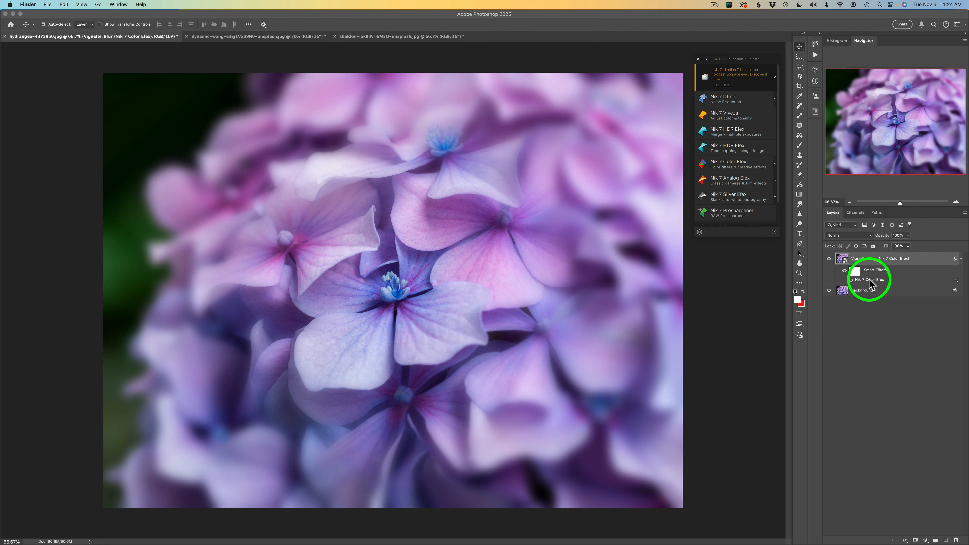
Open the photo of the person on the stone steps in Nik 7 Color Efex and add the Vignette: Blur filter.
click(159, 51)
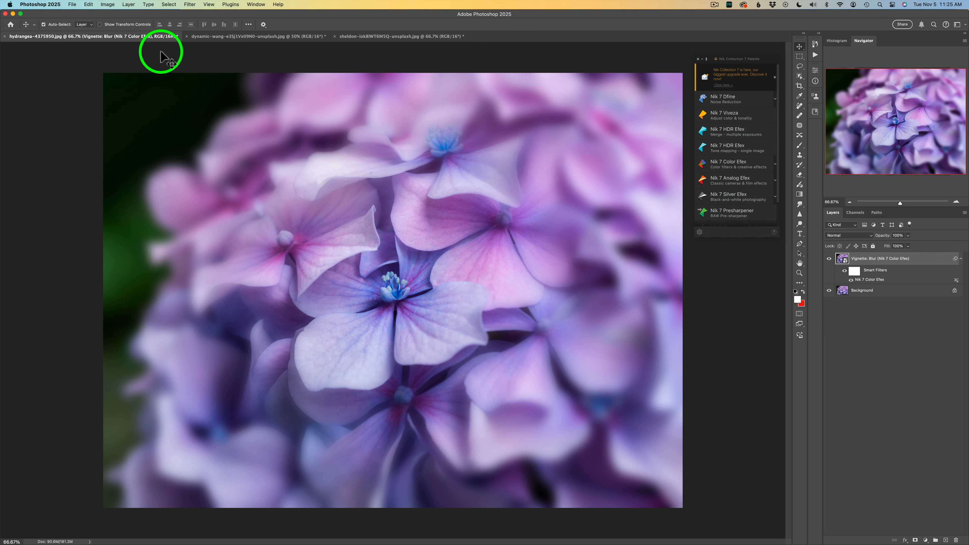
click(233, 38)
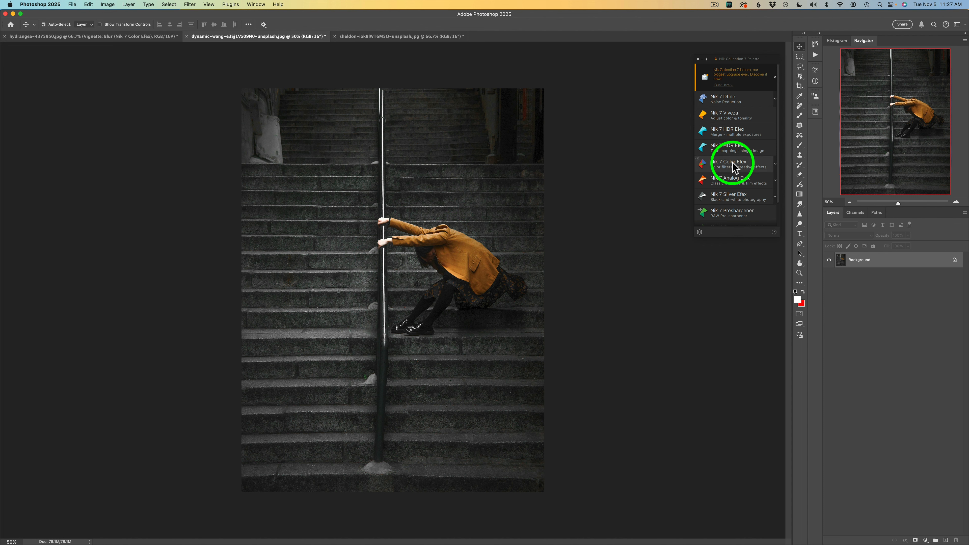
click(734, 168)
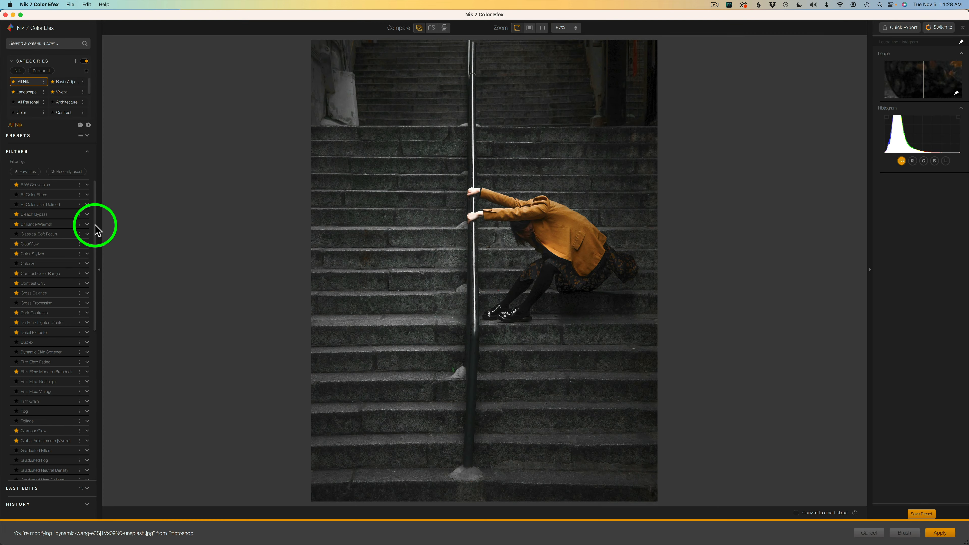
drag(95, 225, 97, 418)
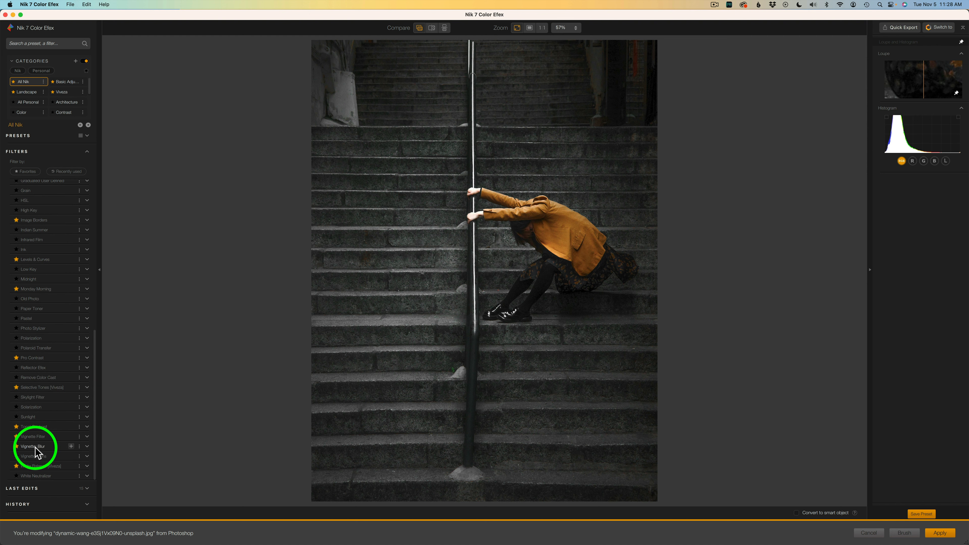
click(50, 447)
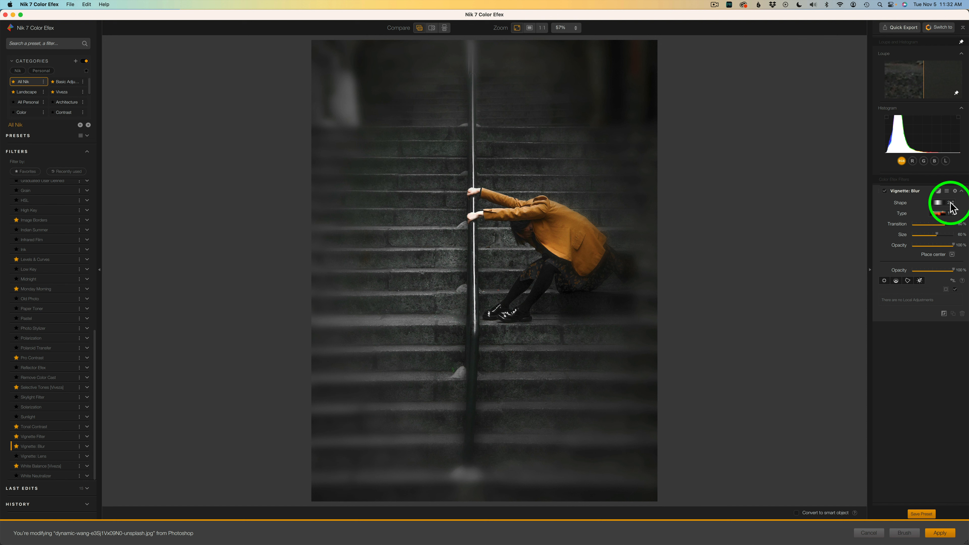
Set the stairs photo's Vignette: Blur filter to shape 1 and type 3.
click(941, 203)
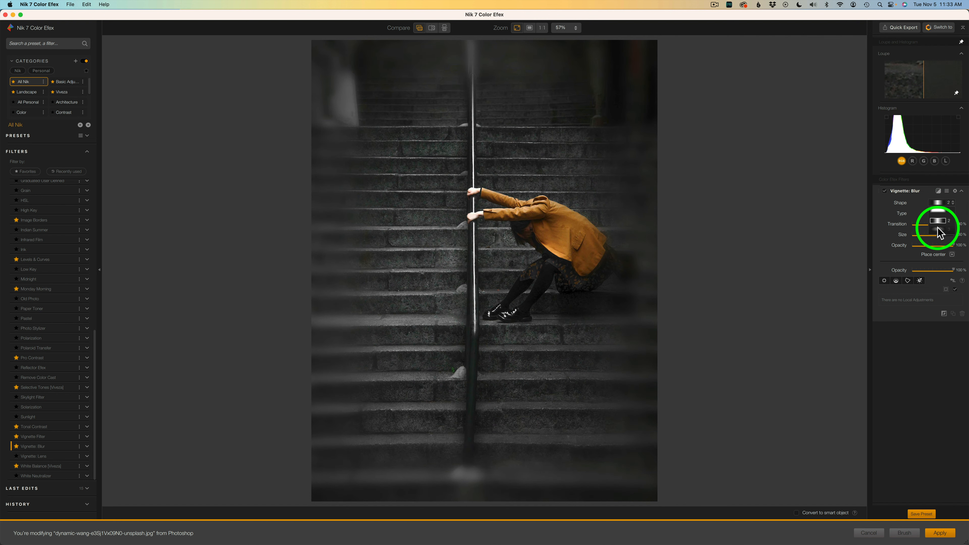
click(940, 209)
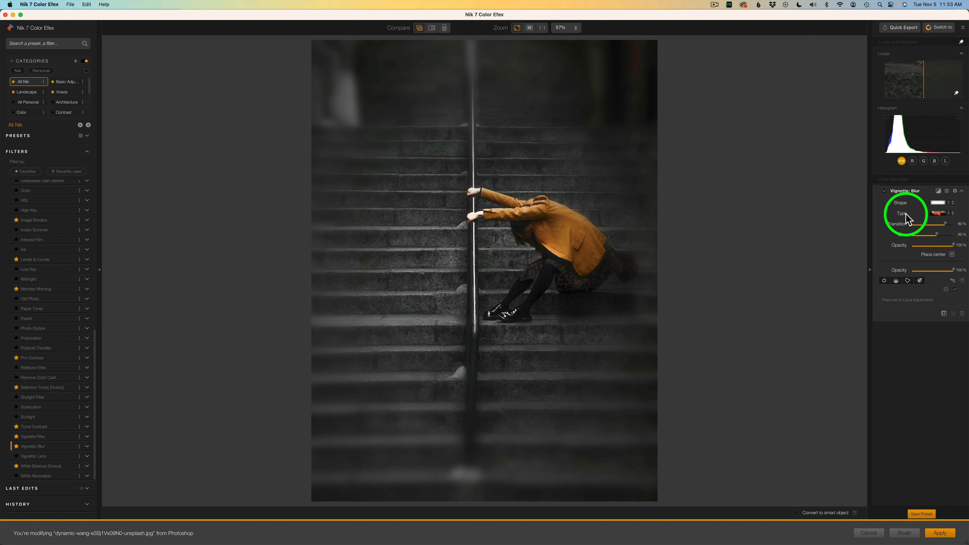
click(947, 217)
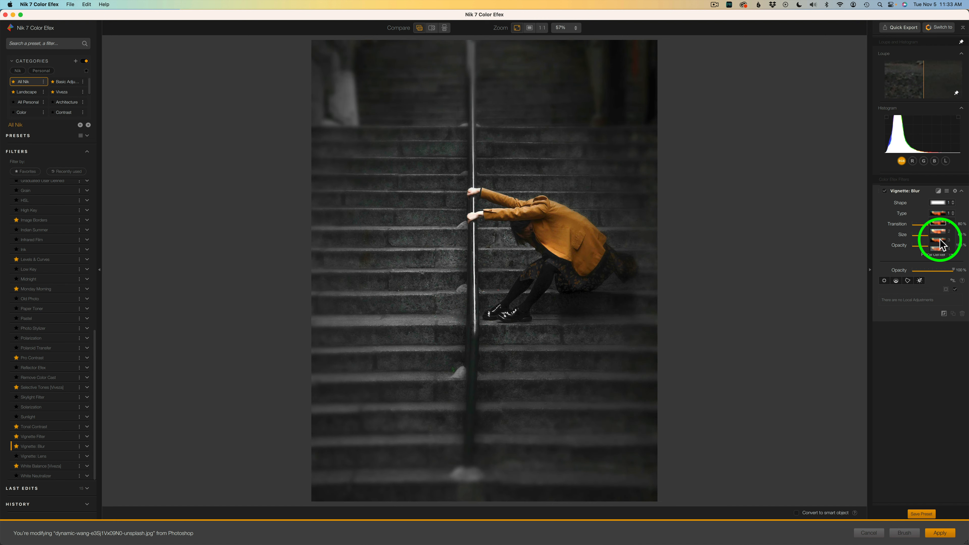
click(941, 243)
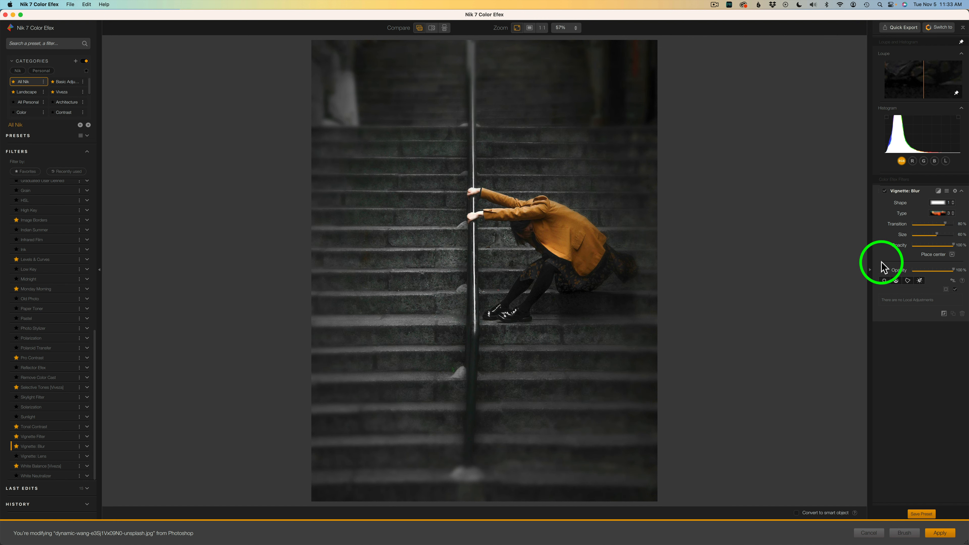
Centre the stairs photo's Vignette: Blur on the crouching person and set its size to 96% and transition to 100%.
click(952, 254)
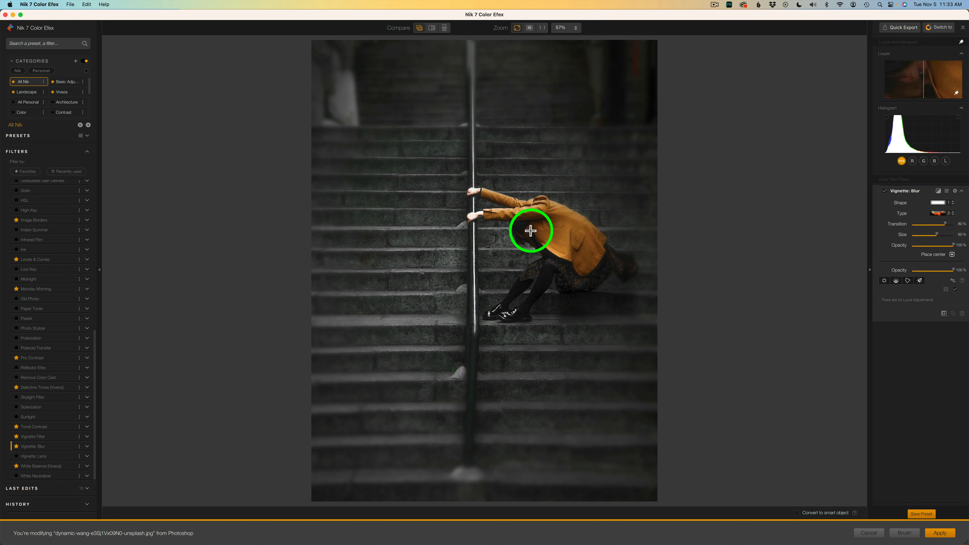
click(529, 230)
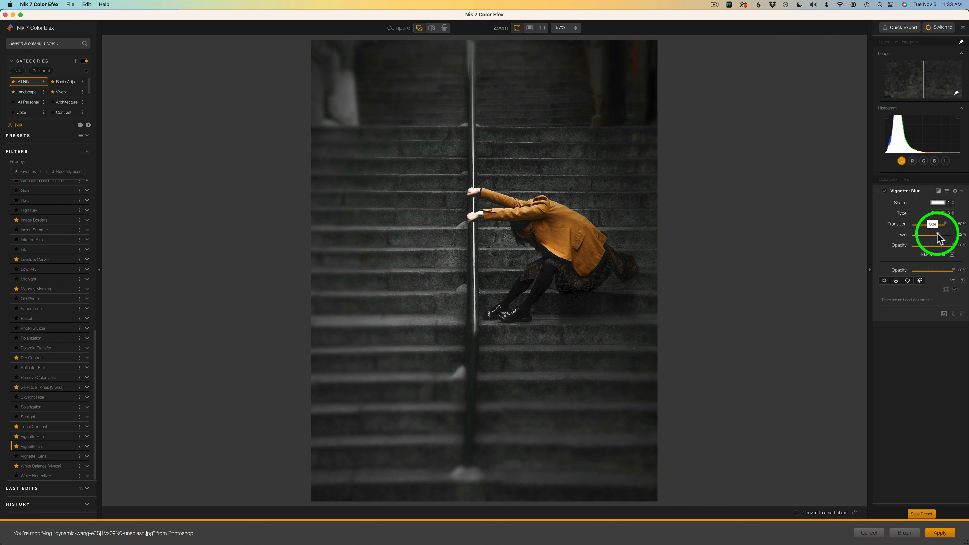
mouse_move(937, 234)
mouse_down()
mouse_move(959, 235)
mouse_move(936, 234)
mouse_move(950, 236)
mouse_up()
click(952, 236)
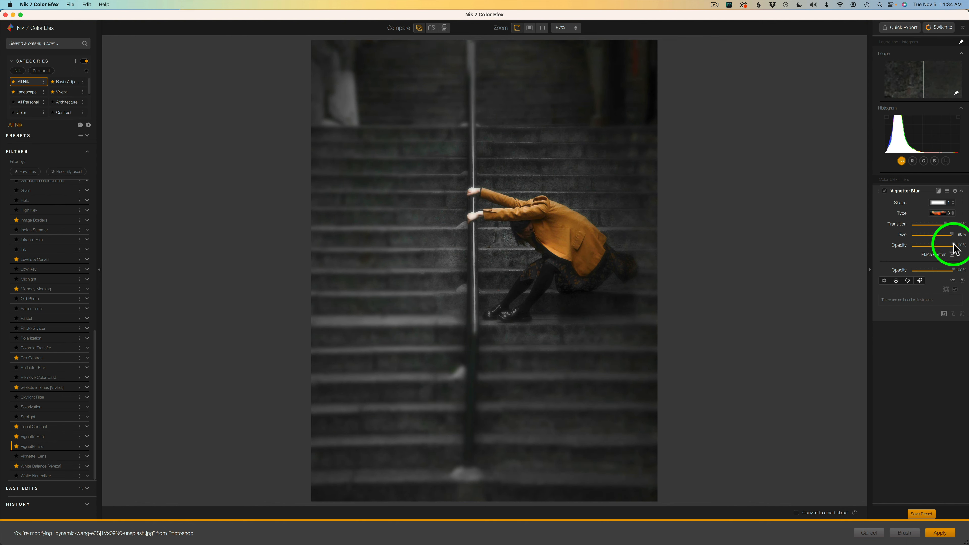
mouse_move(954, 245)
mouse_down()
mouse_move(928, 249)
mouse_move(968, 249)
mouse_up()
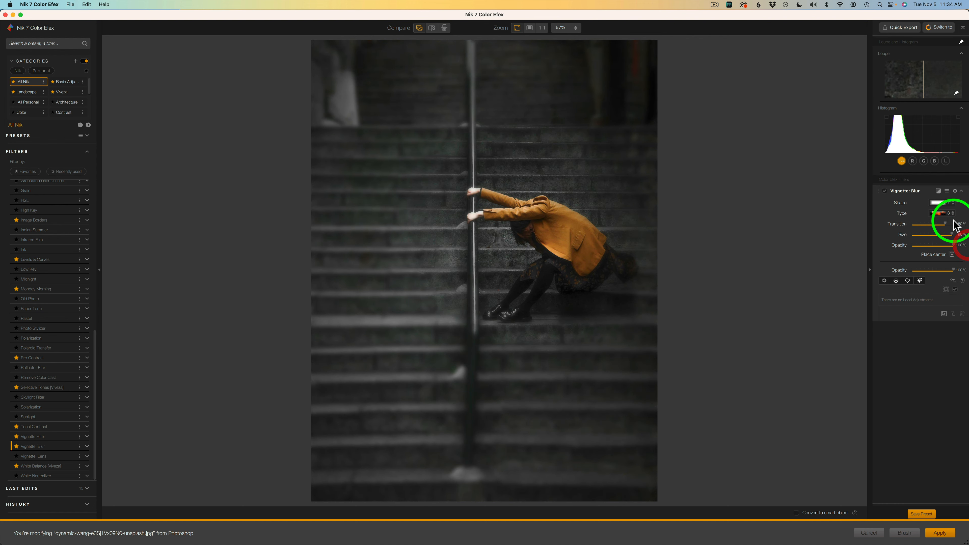
mouse_move(944, 223)
mouse_down()
mouse_move(929, 220)
mouse_move(956, 224)
mouse_up()
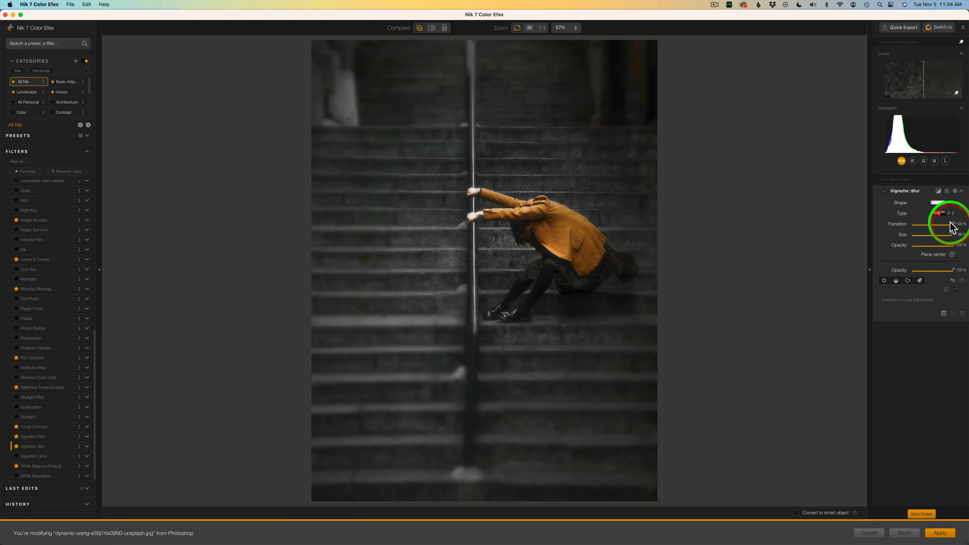
Compare the stairs photo with and without Vignette: Blur and apply the effect as a smart object in Photoshop.
click(885, 190)
click(885, 191)
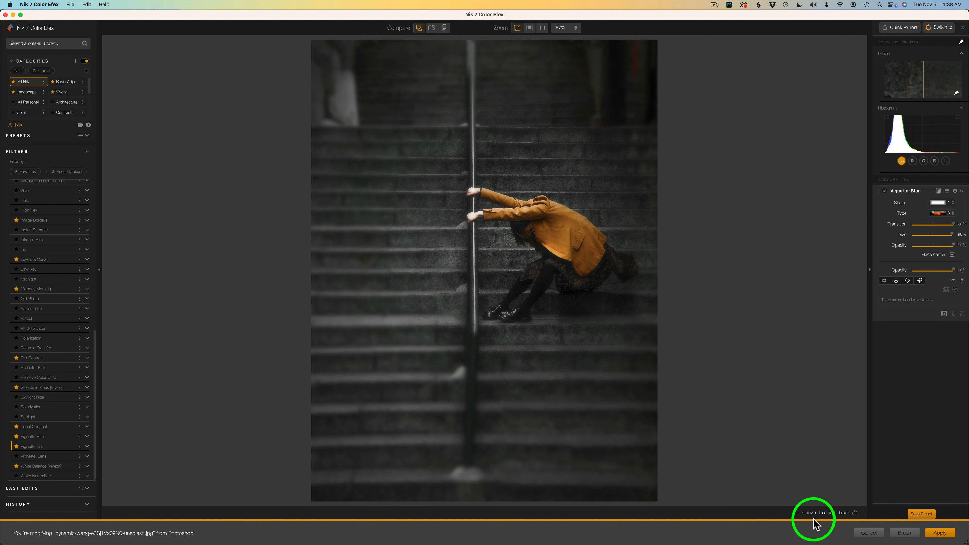
click(796, 514)
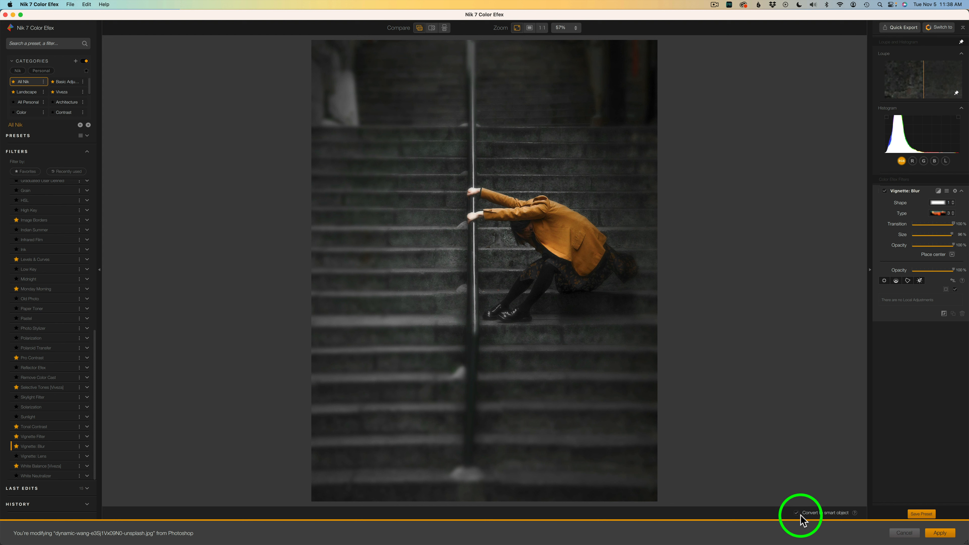
click(940, 533)
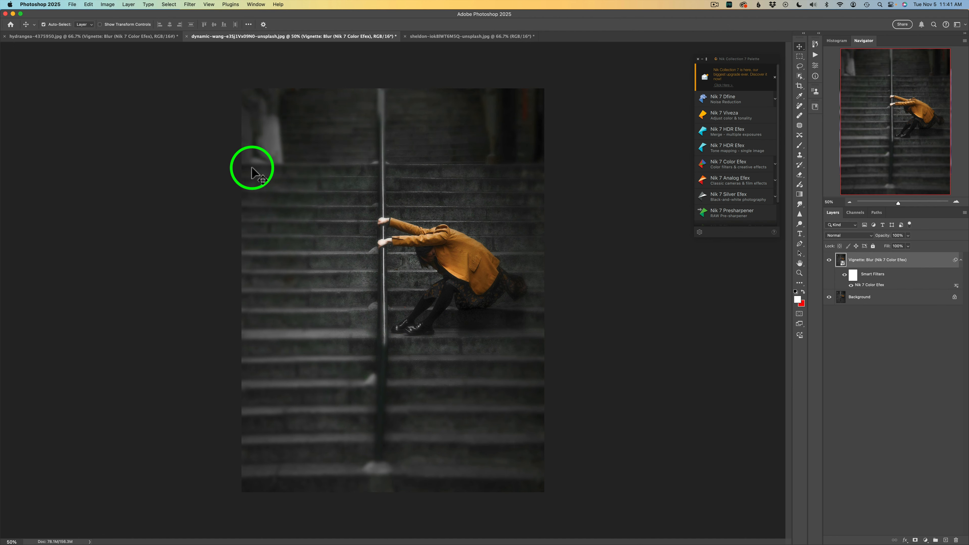
Reopen the stairs photo's Nik 7 Color Efex smart filter for editing and add a Vignette Filter to Vignette: Blur.
double_click(871, 284)
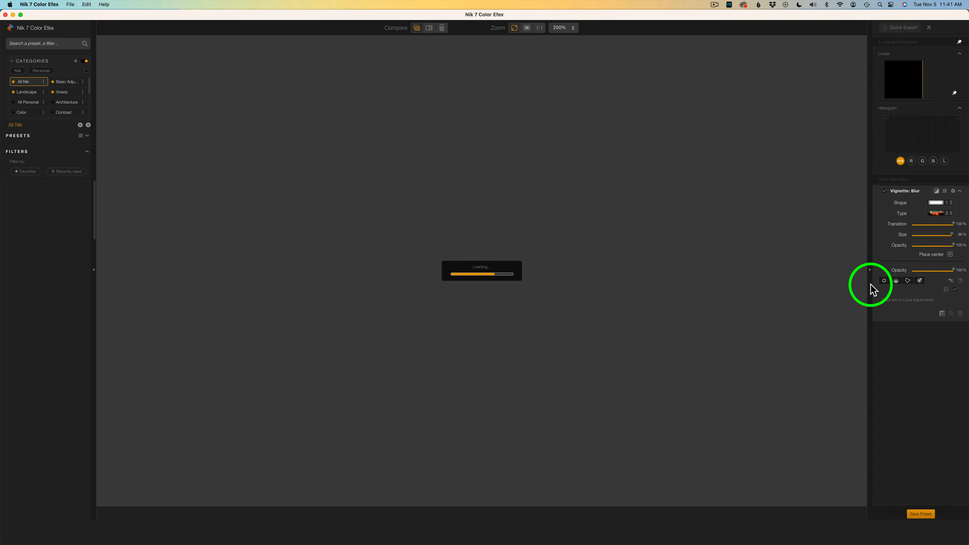
drag(97, 295, 96, 458)
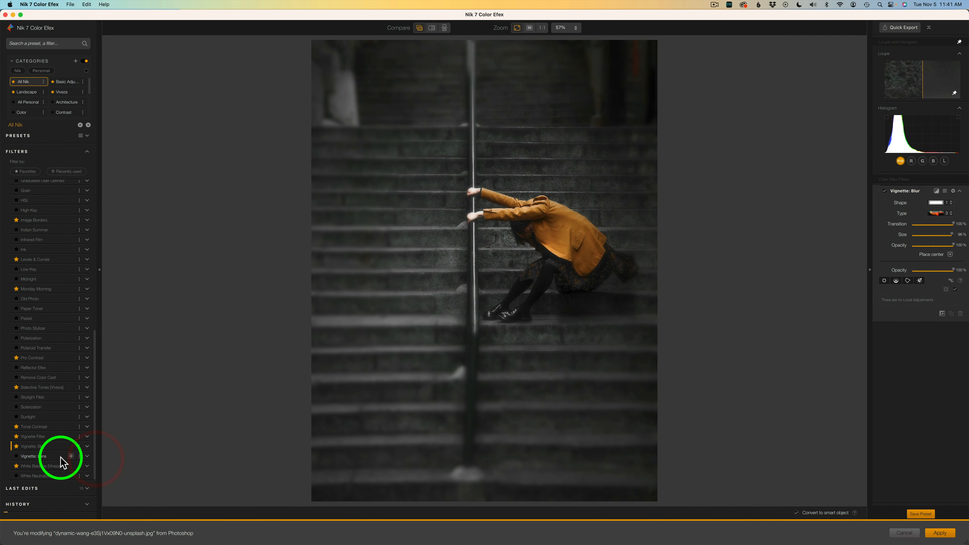
click(71, 437)
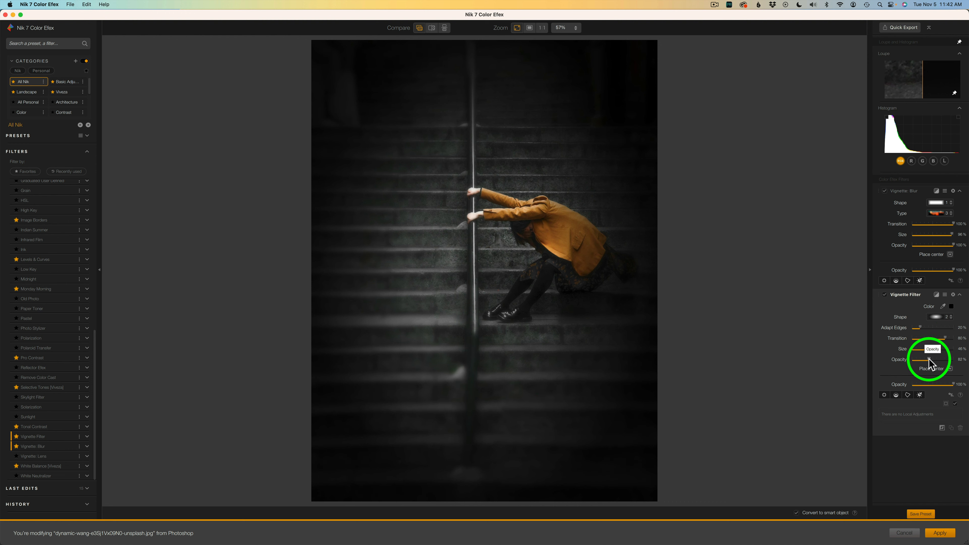
Set the added Vignette Filter's opacity to 22% and its transition to 100%.
drag(930, 359, 912, 359)
drag(906, 360, 919, 359)
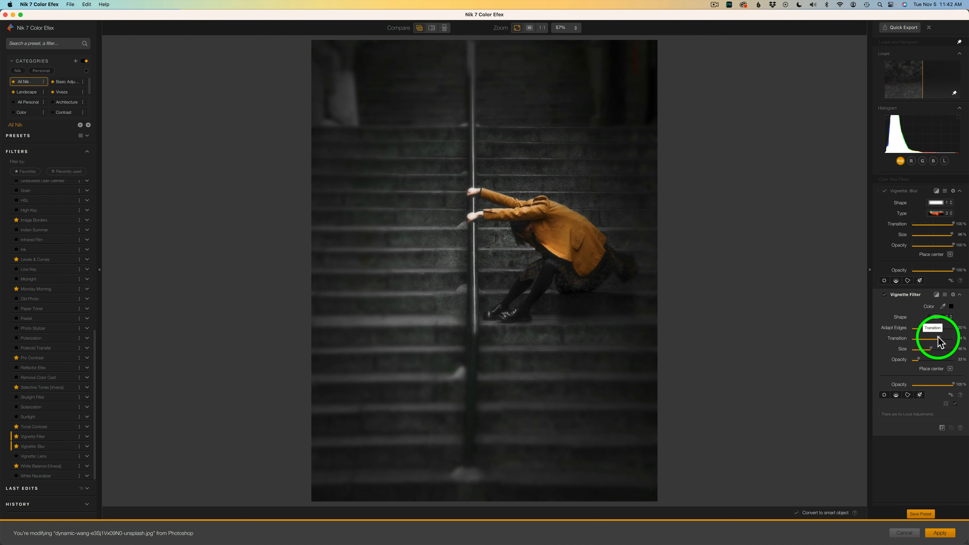
drag(945, 336, 917, 358)
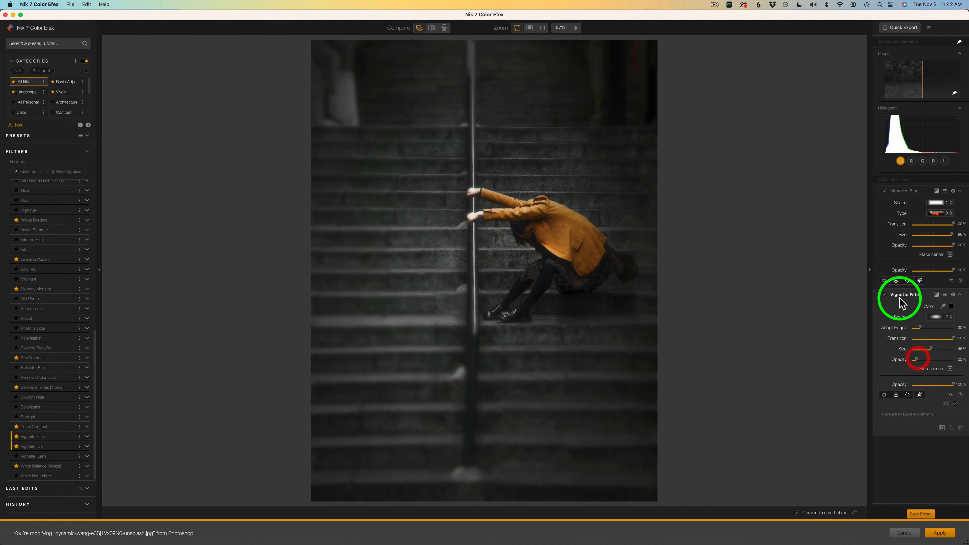
Apply the combined vignette effects to the stairs photo in Photoshop, comparing the image with and without them.
click(885, 296)
click(885, 296)
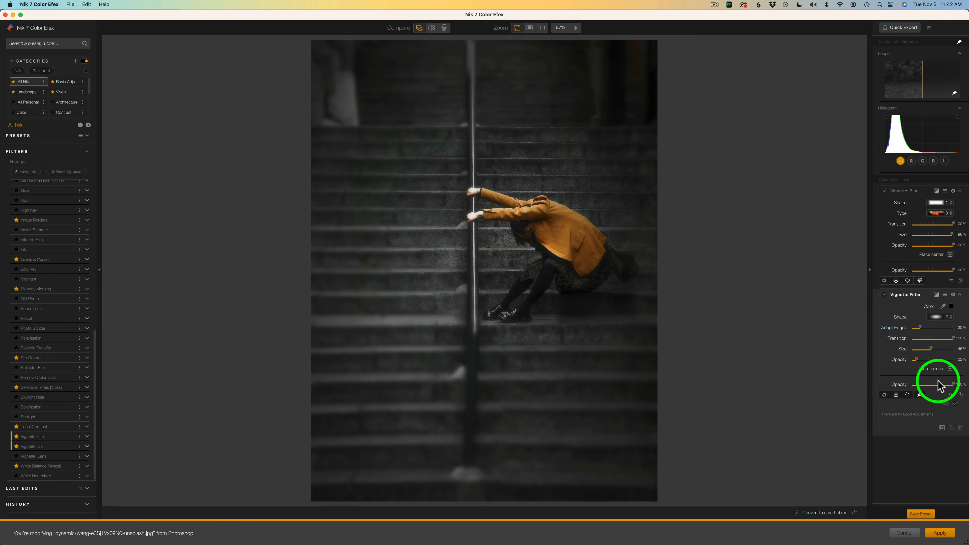
click(939, 535)
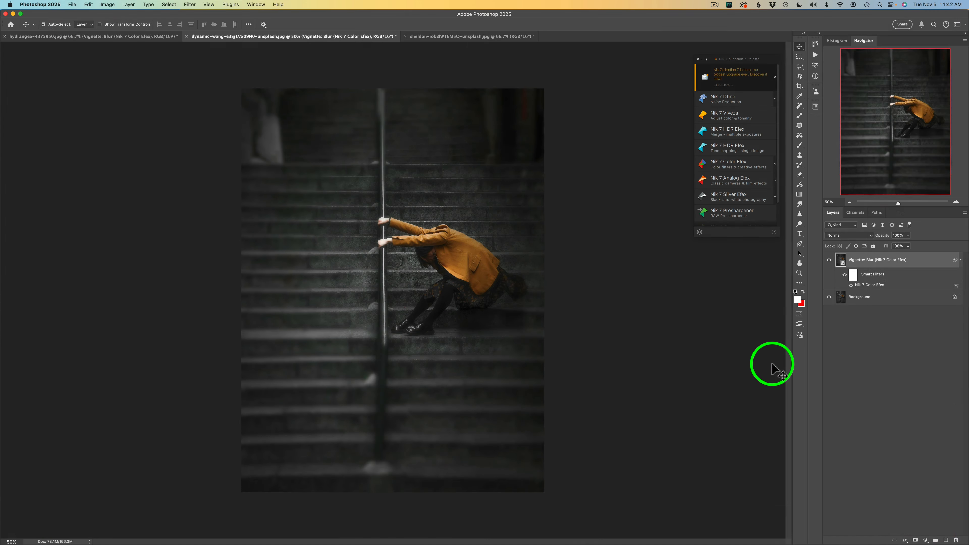
click(829, 261)
click(829, 261)
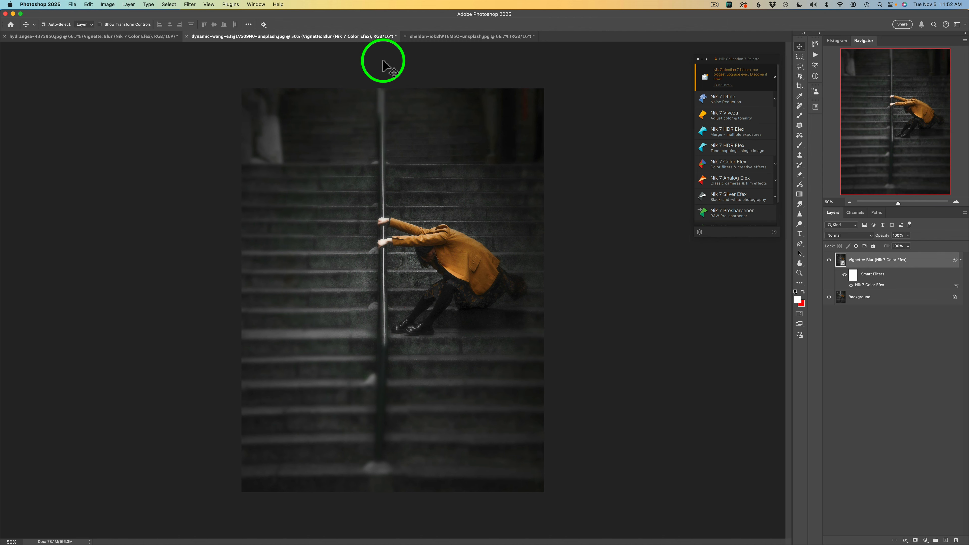
Open the black-and-white photo of the woman at the shore in Nik 7 Color Efex and add Vignette: Blur.
click(462, 36)
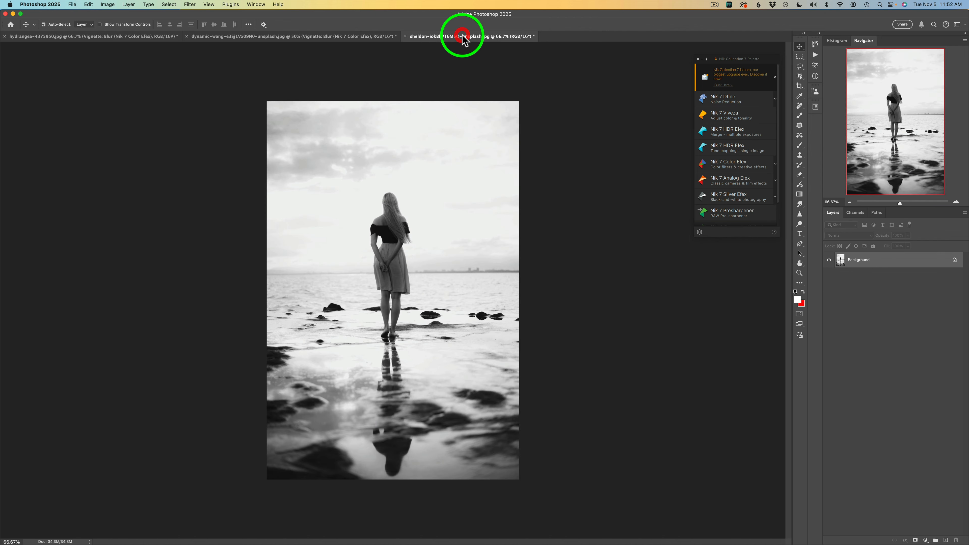
click(738, 167)
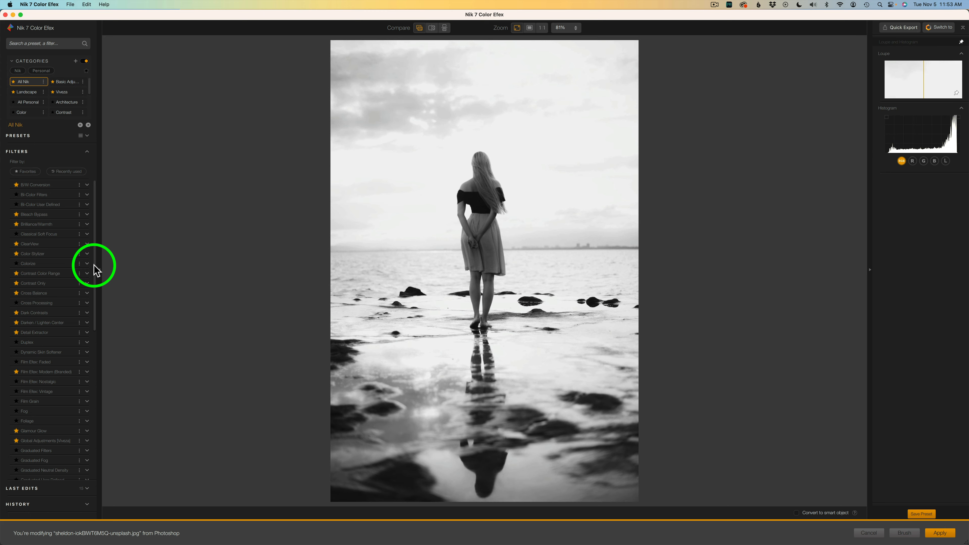
drag(96, 270, 96, 440)
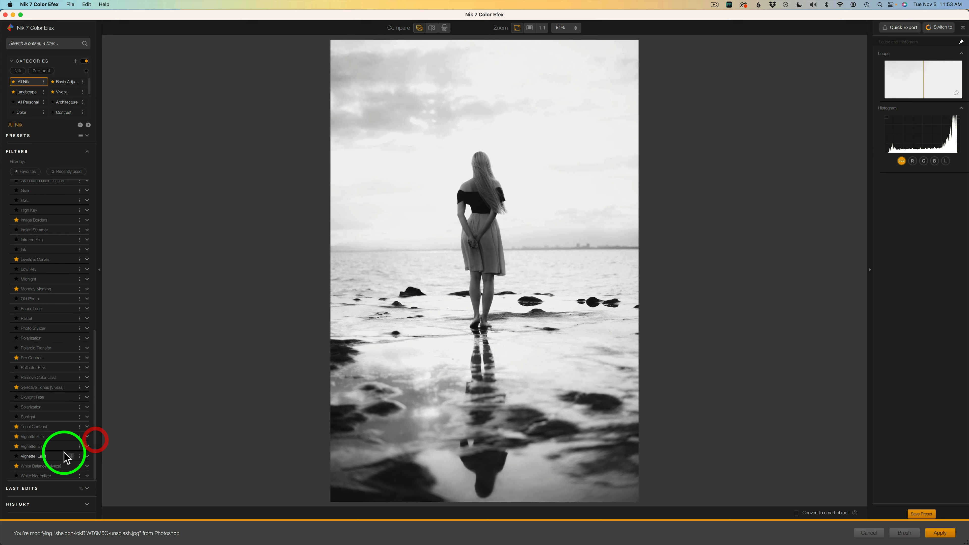
click(58, 448)
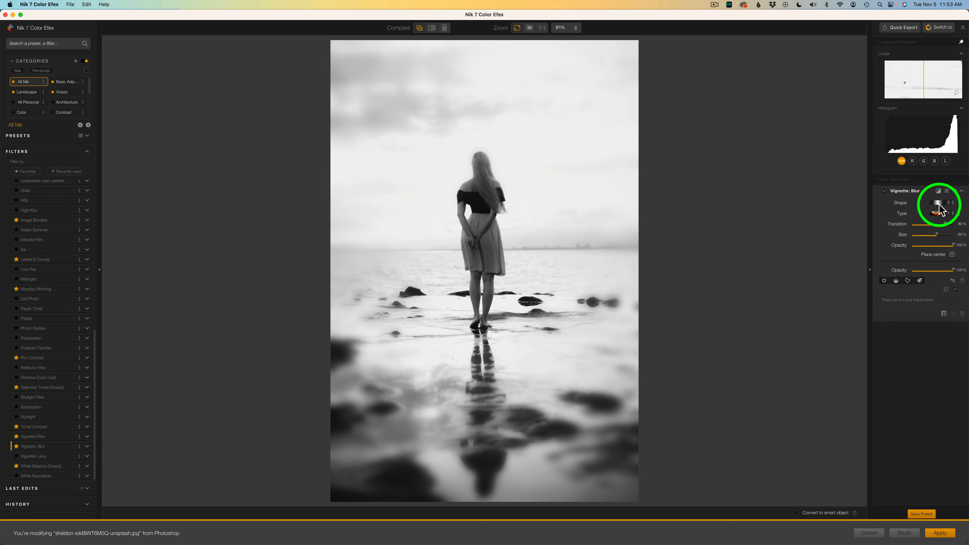
Set the shore photo's Vignette: Blur filter to shape 2 and type 4.
click(952, 202)
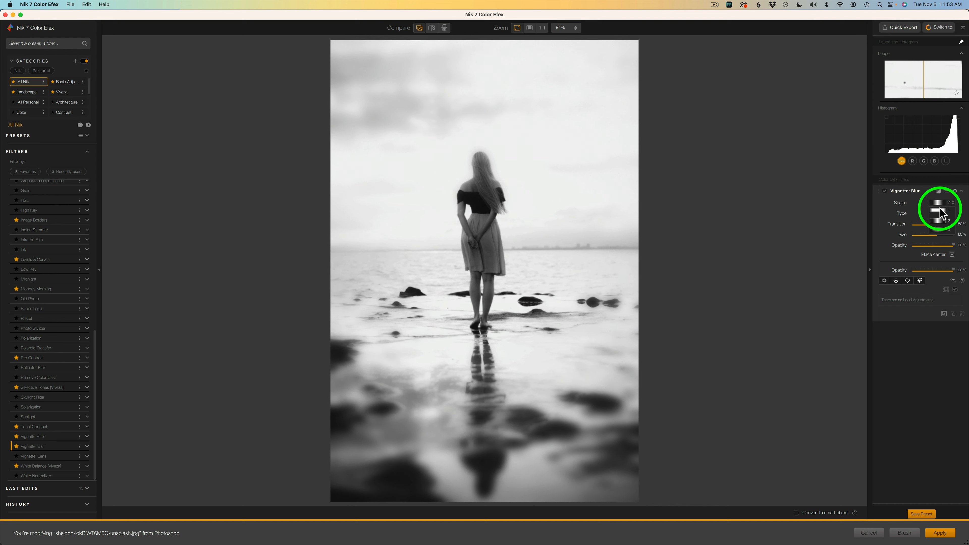
click(944, 224)
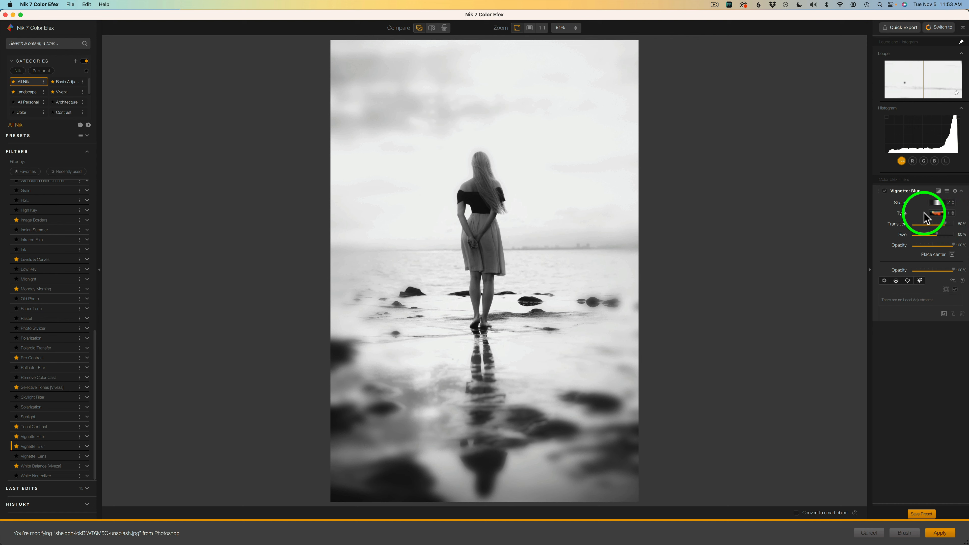
click(953, 217)
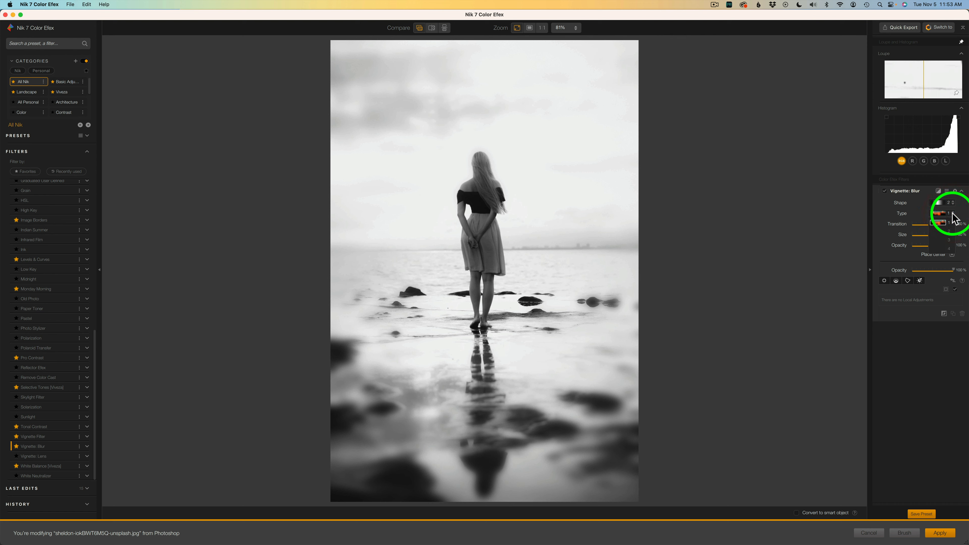
click(942, 232)
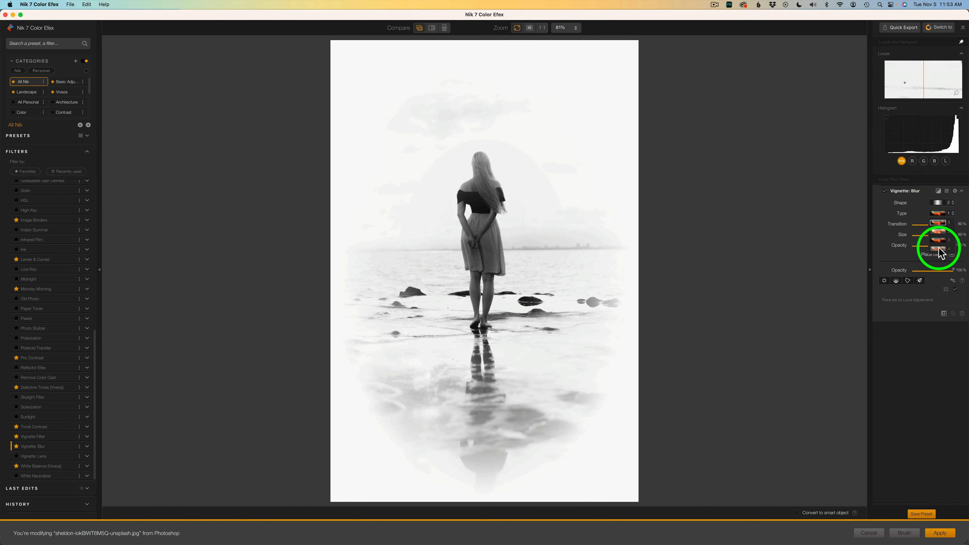
click(939, 248)
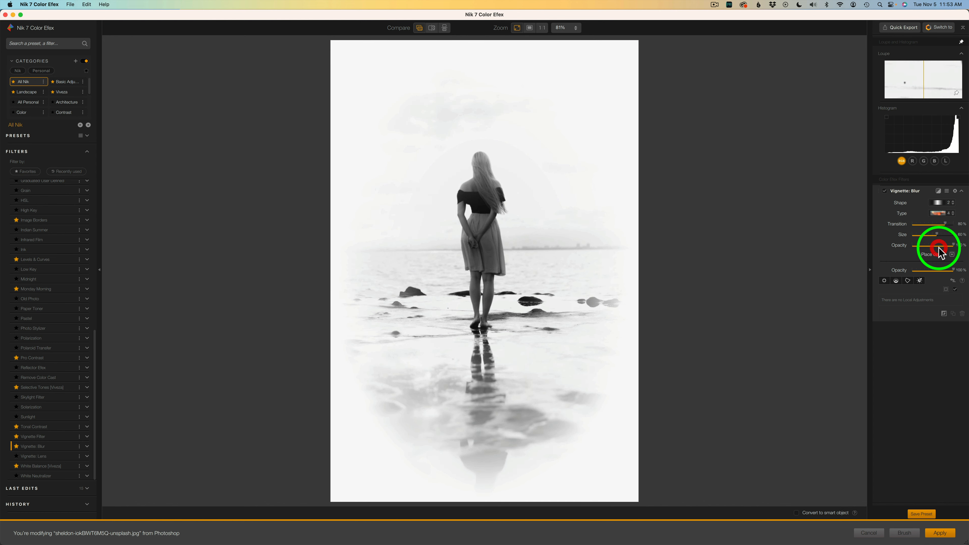